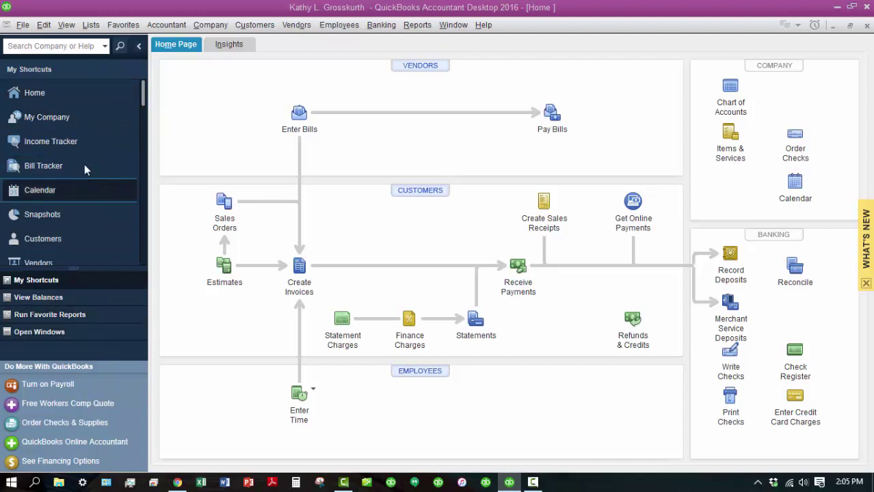
Review the icon bar's view options and customization settings, closing both unchanged
{"action": "left_click", "coordinate": [71, 31]}
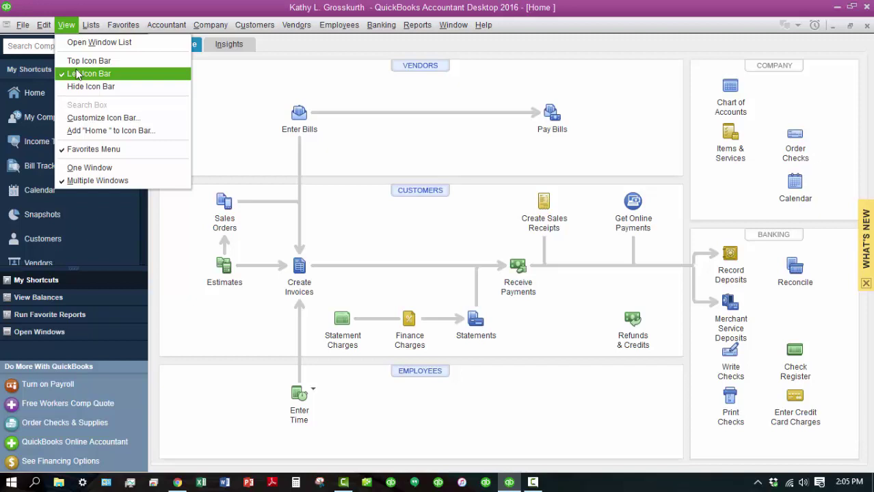
{"action": "left_click", "coordinate": [231, 87]}
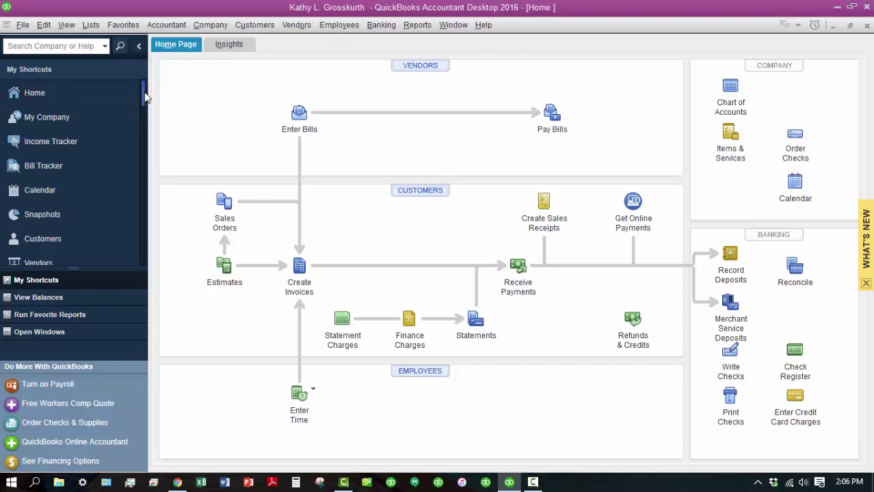
{"action": "left_click_drag", "start_coordinate": [141, 99], "coordinate": [149, 270]}
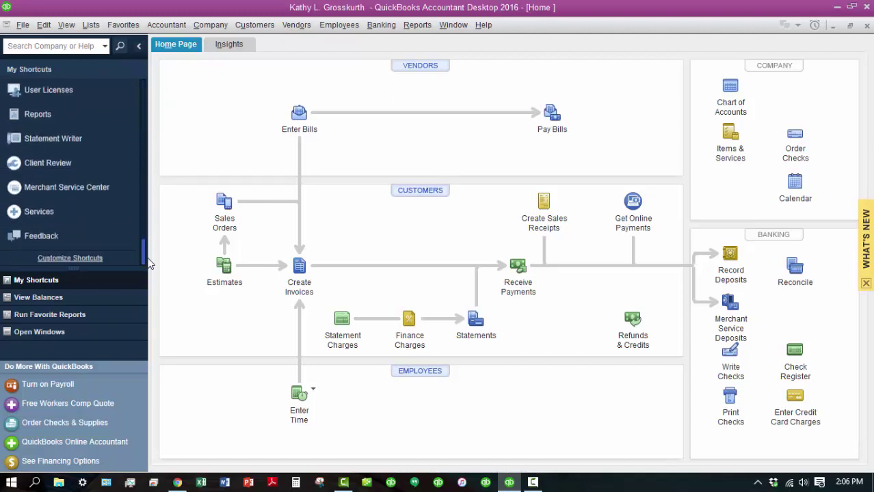
{"action": "left_click", "coordinate": [88, 264]}
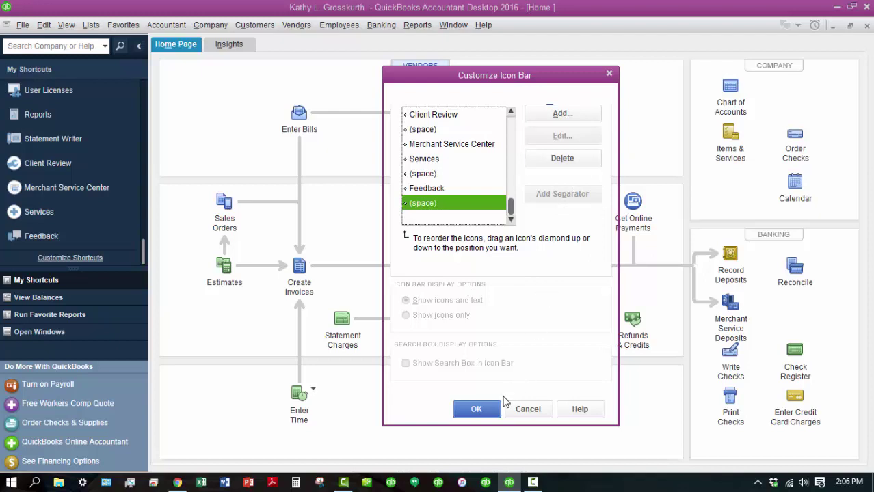
{"action": "left_click", "coordinate": [527, 410]}
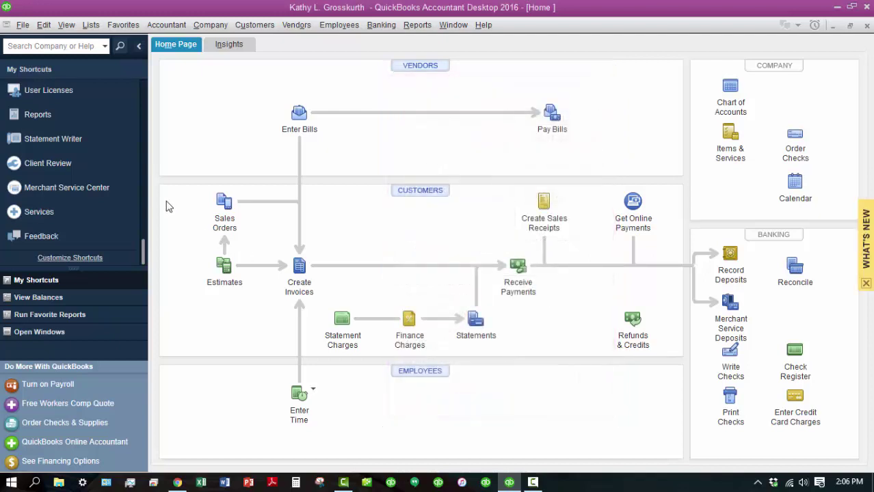
{"action": "mouse_move", "coordinate": [142, 248]}
{"action": "left_mouse_down"}
{"action": "mouse_move", "coordinate": [144, 97]}
{"action": "mouse_move", "coordinate": [145, 189]}
{"action": "left_mouse_up"}
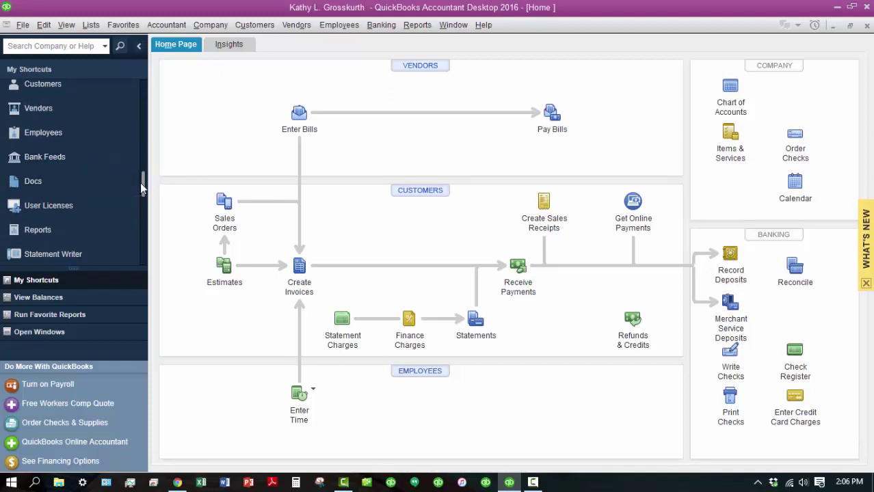
{"action": "mouse_move", "coordinate": [142, 187]}
{"action": "left_mouse_down"}
{"action": "mouse_move", "coordinate": [144, 244]}
{"action": "mouse_move", "coordinate": [132, 92]}
{"action": "mouse_move", "coordinate": [142, 262]}
{"action": "left_mouse_up"}
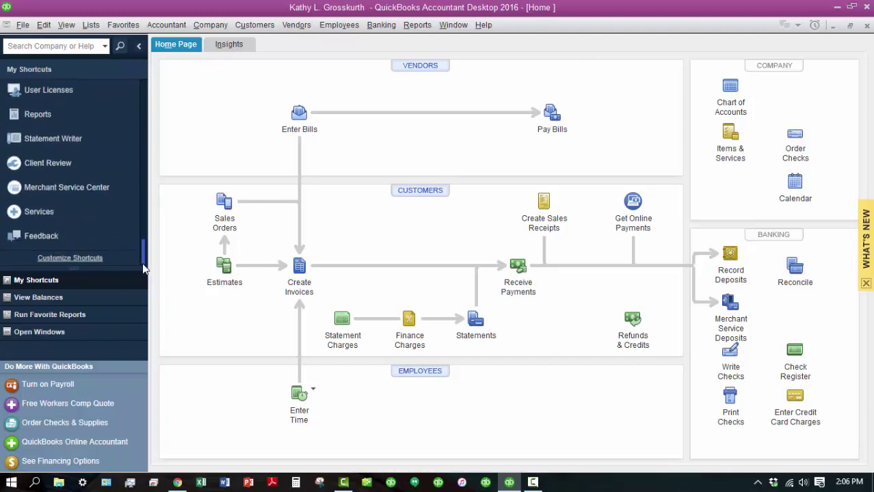
Show View Balances and review which accounts appear, leaving the selection unchanged
{"action": "left_click", "coordinate": [105, 299]}
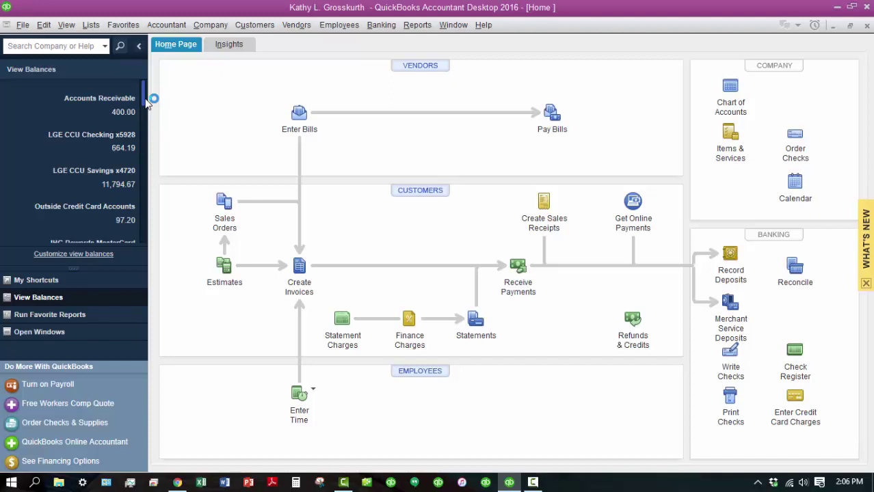
{"action": "mouse_move", "coordinate": [144, 100]}
{"action": "left_mouse_down"}
{"action": "mouse_move", "coordinate": [143, 246]}
{"action": "mouse_move", "coordinate": [139, 83]}
{"action": "left_mouse_up"}
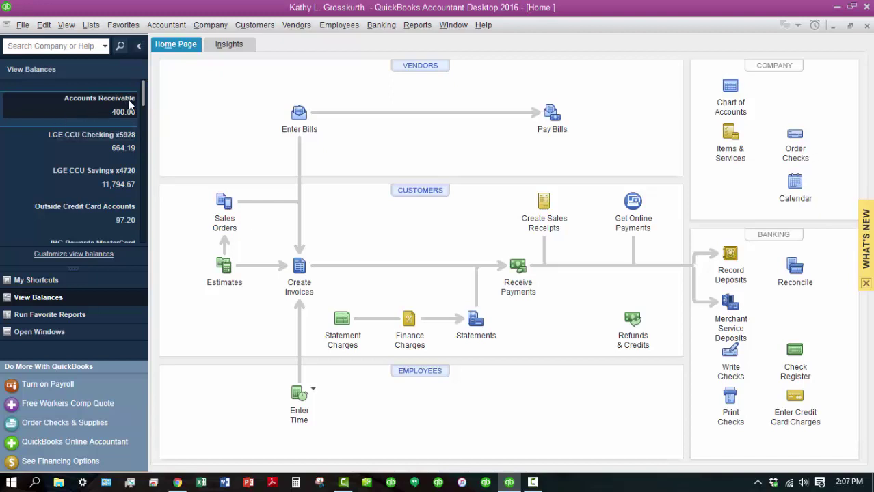
{"action": "mouse_move", "coordinate": [144, 107]}
{"action": "left_mouse_down"}
{"action": "mouse_move", "coordinate": [150, 219]}
{"action": "mouse_move", "coordinate": [150, 90]}
{"action": "left_mouse_up"}
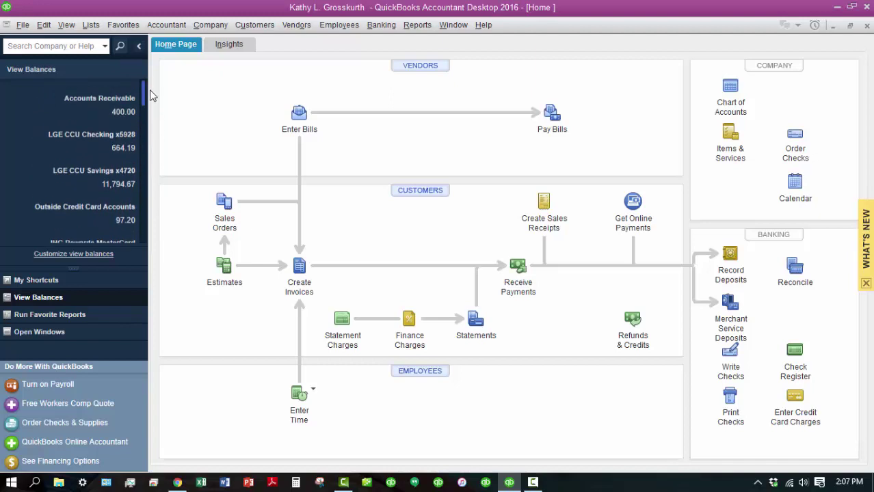
{"action": "left_click", "coordinate": [101, 255]}
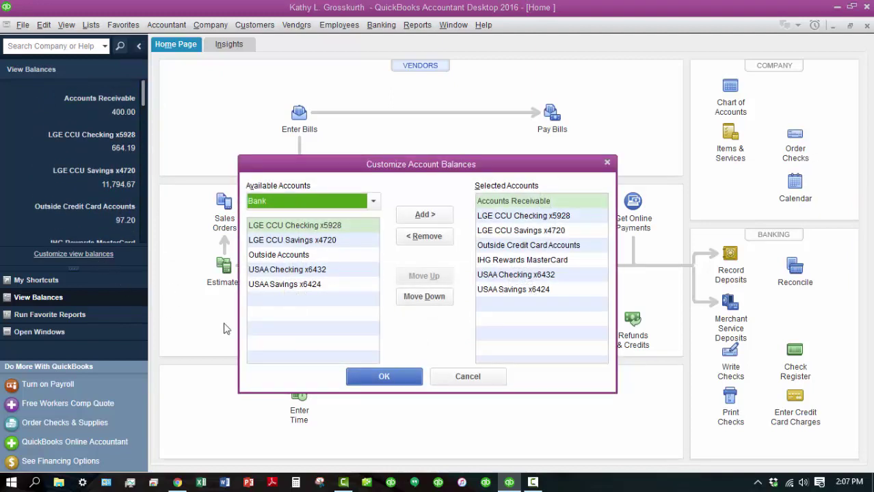
{"action": "left_click", "coordinate": [398, 385]}
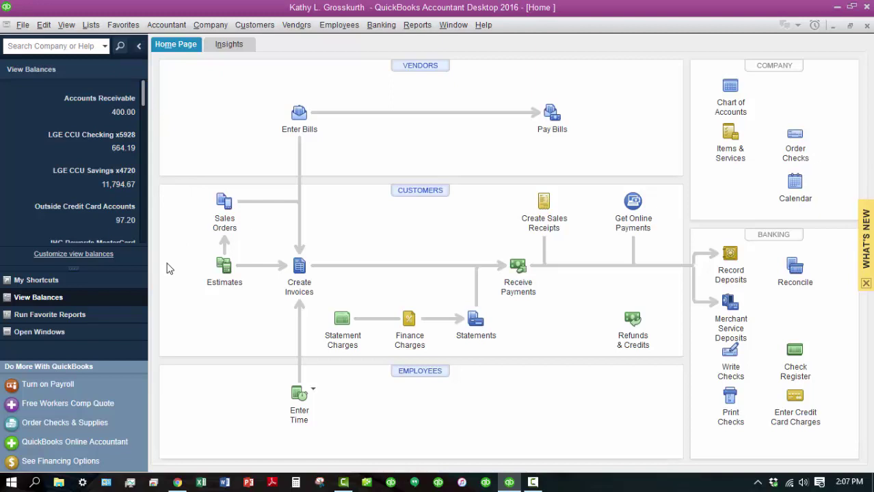
Show Favorite Reports and open the Report Center maximized
{"action": "left_click", "coordinate": [112, 318]}
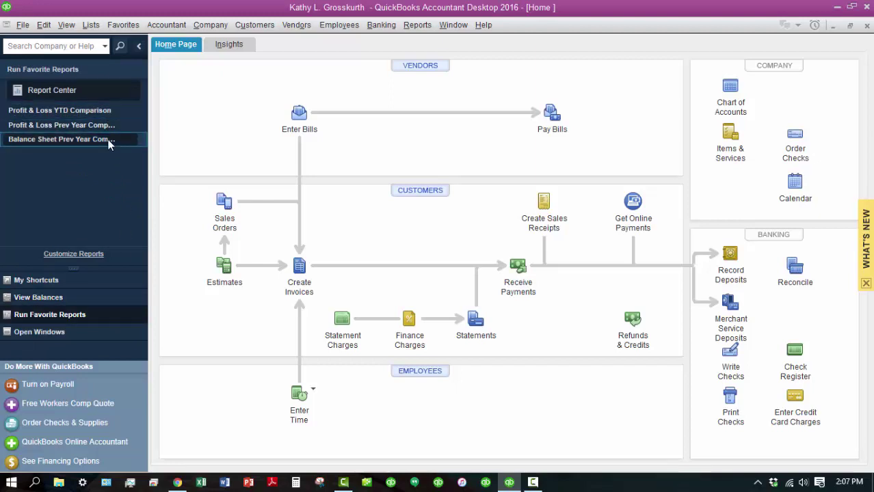
{"action": "left_click", "coordinate": [50, 89]}
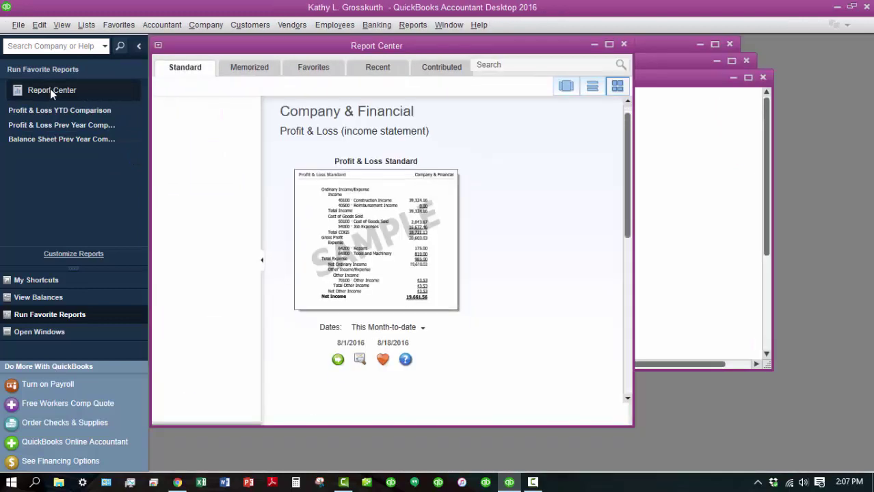
{"action": "left_click", "coordinate": [608, 44]}
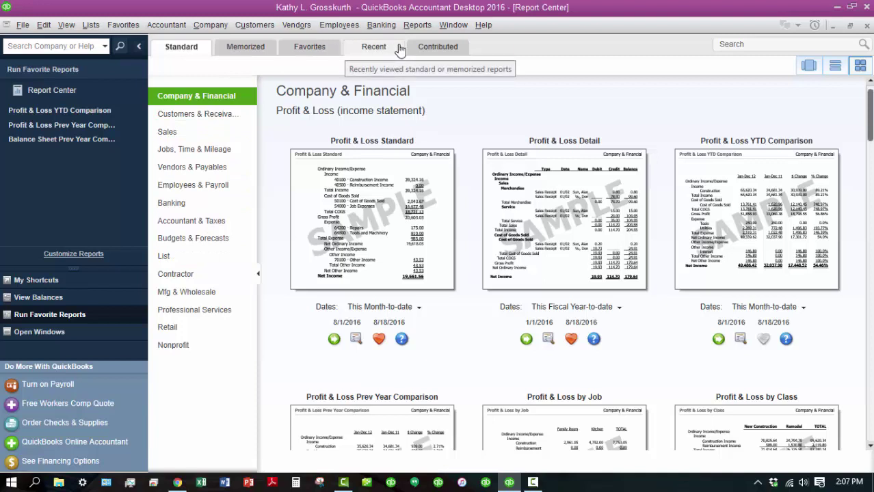
Browse Contributed reports for the Accounting or Bookkeeping industry, then close the Report Center
{"action": "left_click", "coordinate": [448, 51]}
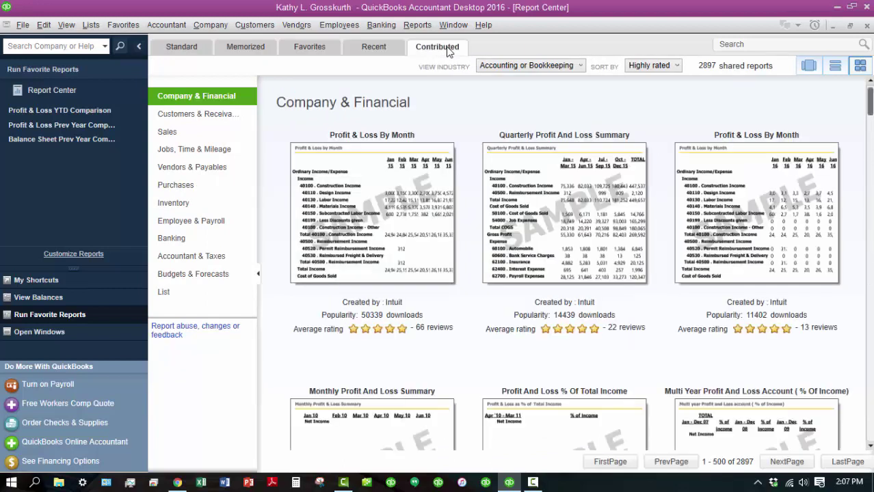
{"action": "left_click", "coordinate": [582, 68]}
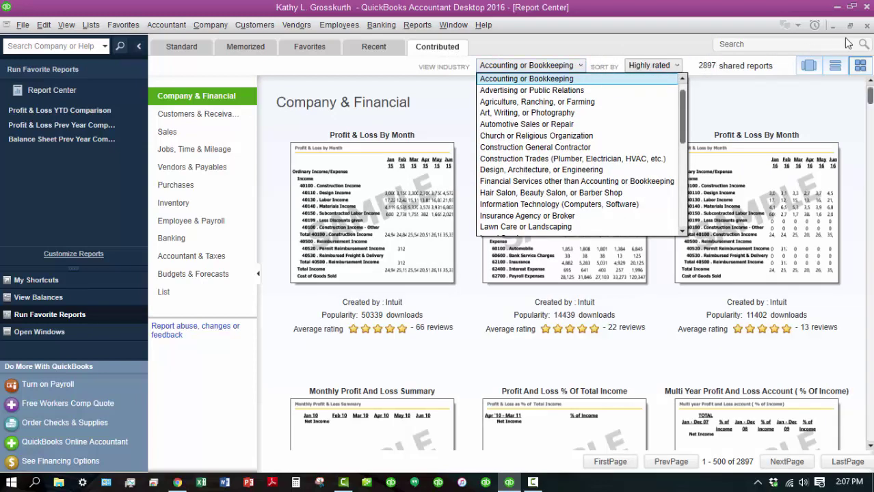
{"action": "left_click", "coordinate": [867, 26]}
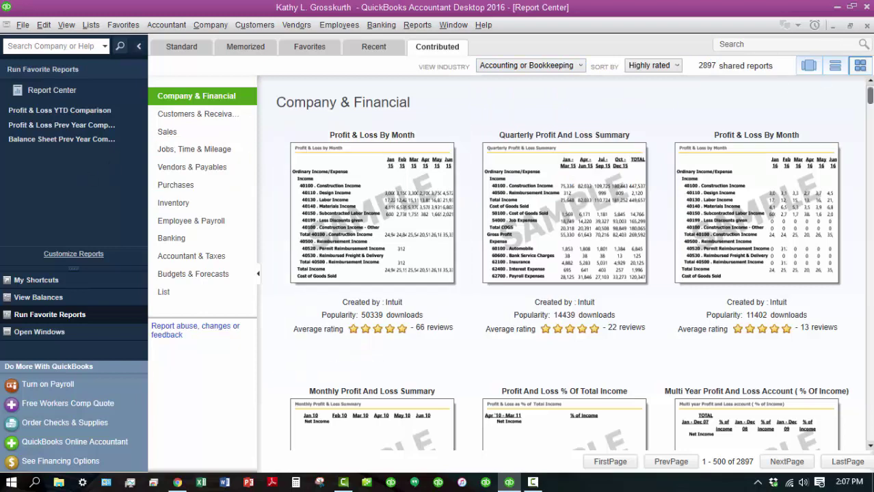
{"action": "left_click", "coordinate": [867, 26]}
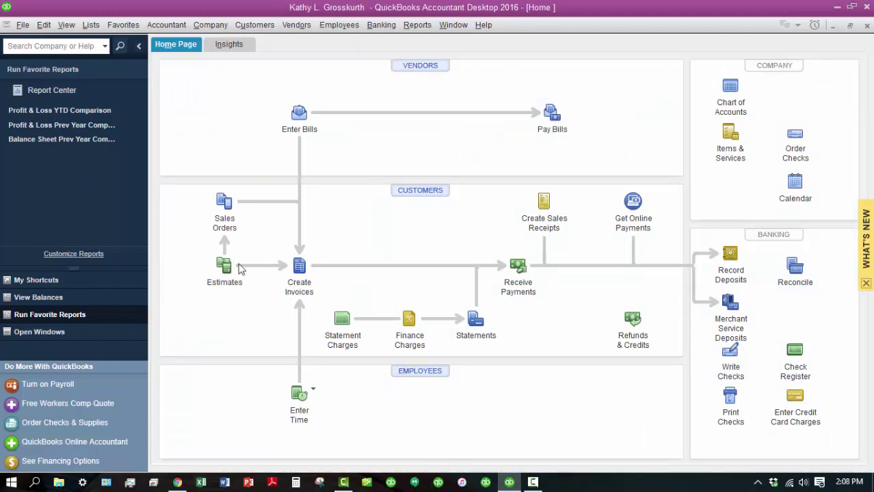
List the open windows, tile them vertically, then cascade them
{"action": "left_click", "coordinate": [94, 335]}
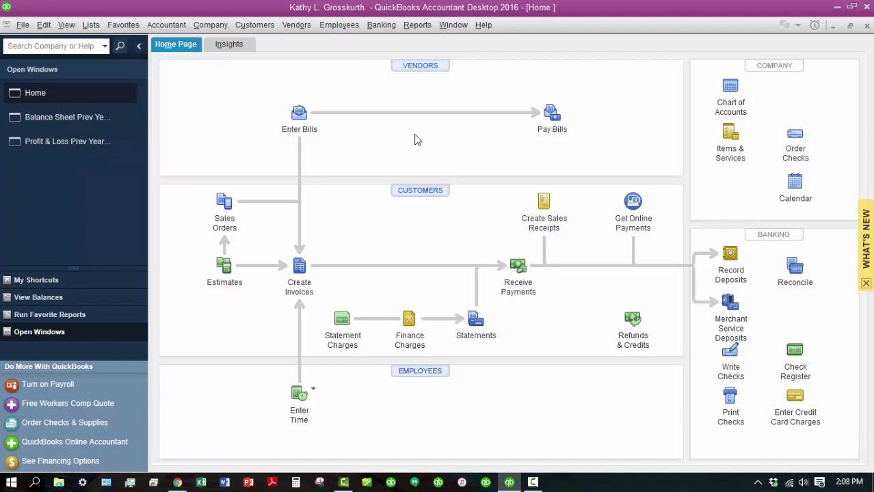
{"action": "left_click", "coordinate": [453, 26]}
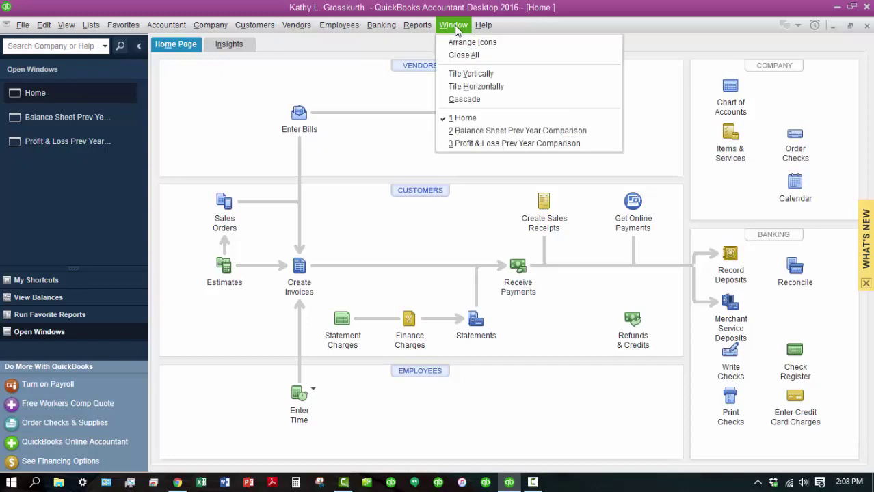
{"action": "left_click", "coordinate": [477, 75]}
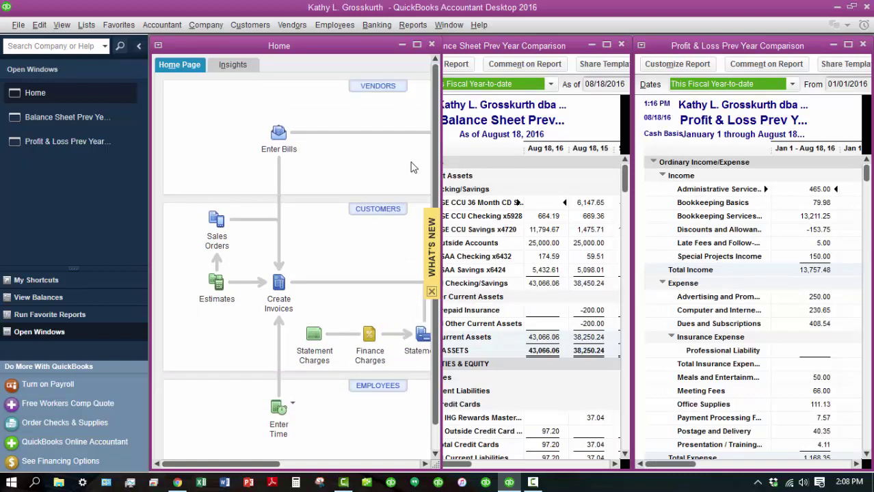
{"action": "left_click", "coordinate": [452, 25]}
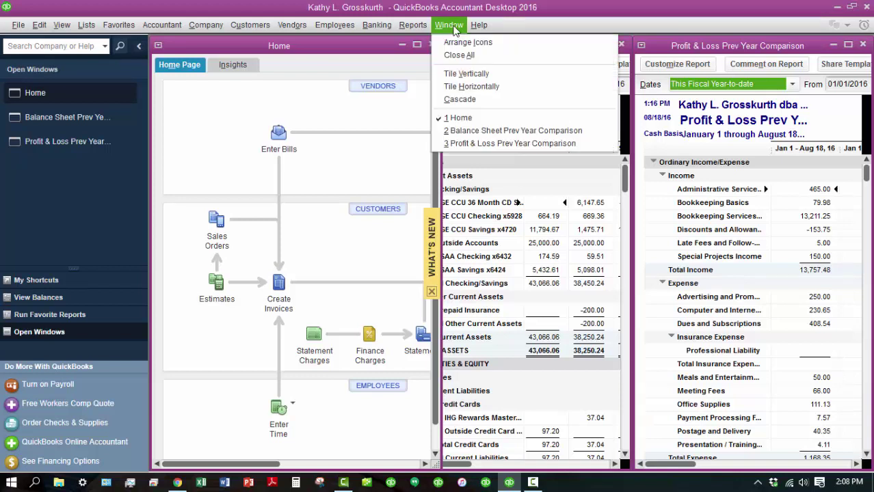
{"action": "left_click", "coordinate": [460, 99]}
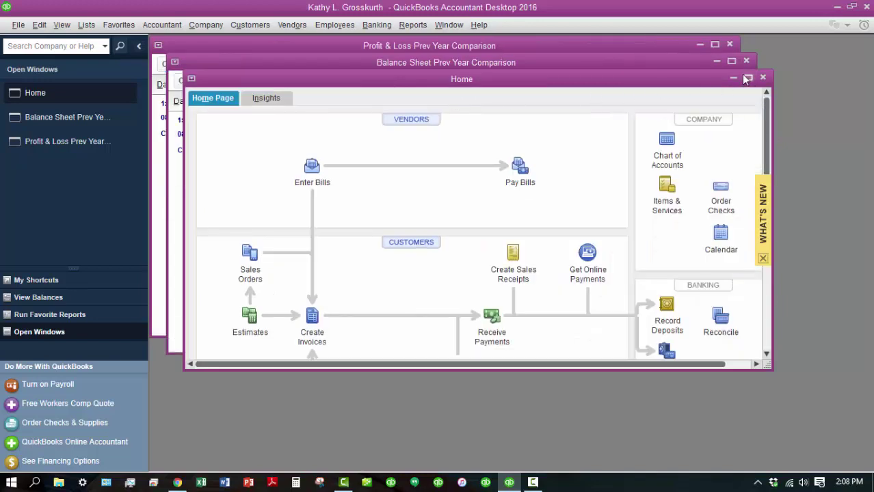
Bring Balance Sheet, Profit & Loss and Home forward in turn, ending with Home on top
{"action": "left_click", "coordinate": [543, 63]}
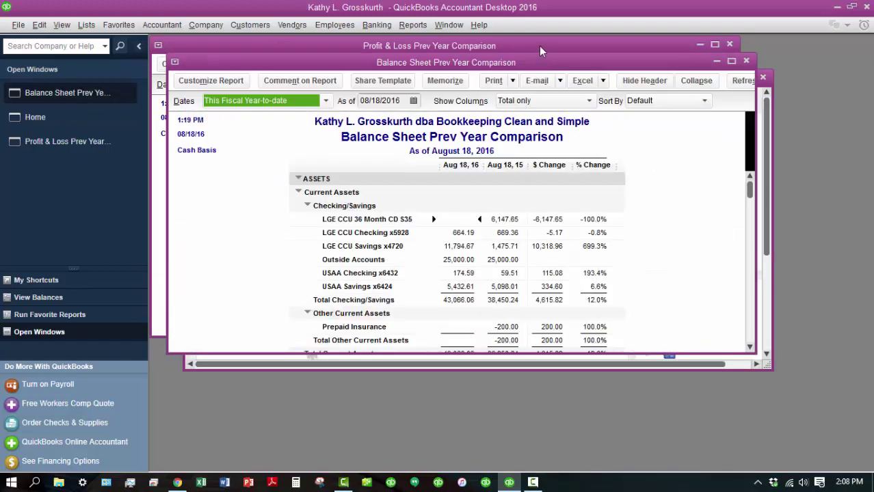
{"action": "left_click", "coordinate": [539, 45]}
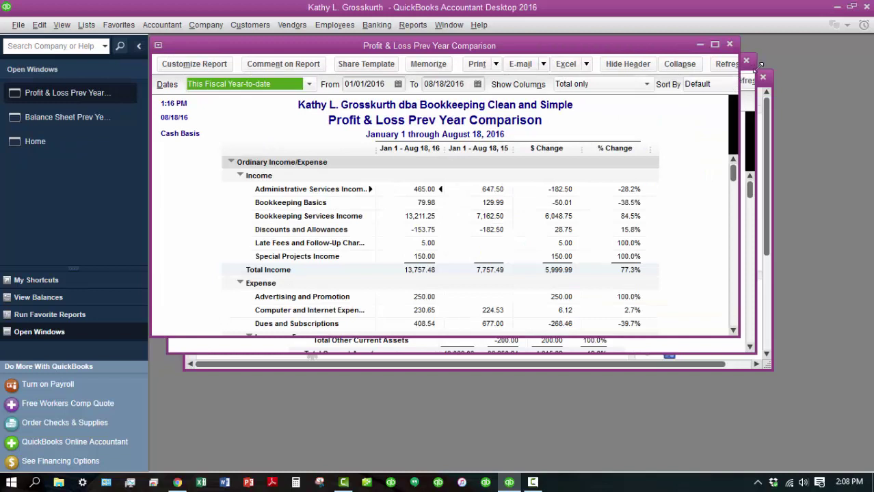
{"action": "left_click", "coordinate": [49, 132]}
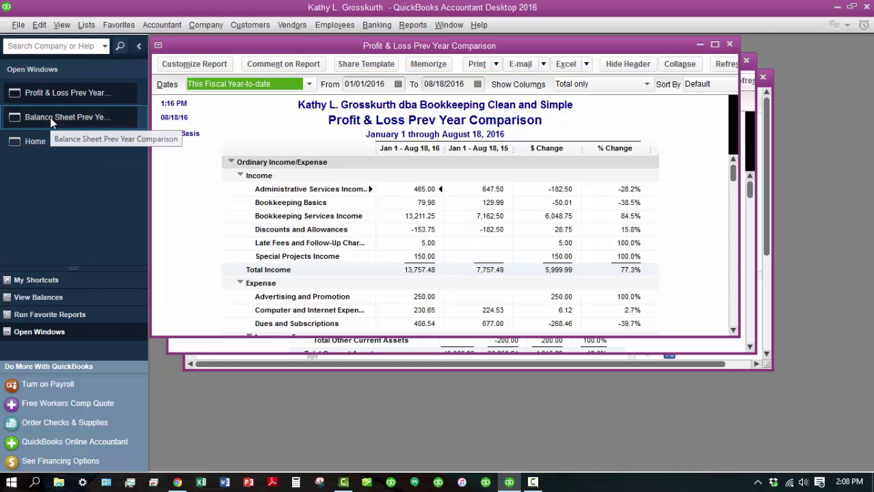
{"action": "left_click", "coordinate": [50, 117]}
{"action": "left_click", "coordinate": [36, 142]}
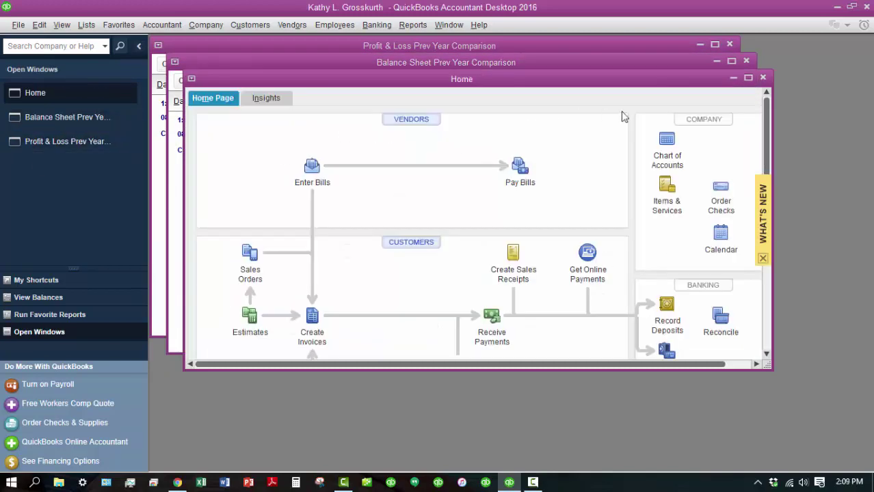
Maximize the Home window and point out its Vendors, Customers, Employees, Company and Banking areas
{"action": "left_click", "coordinate": [748, 78]}
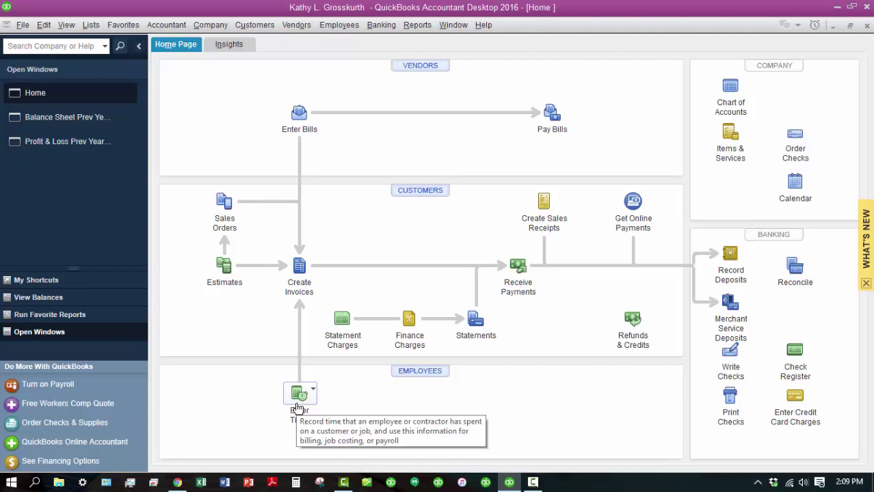
{"action": "left_click", "coordinate": [793, 194]}
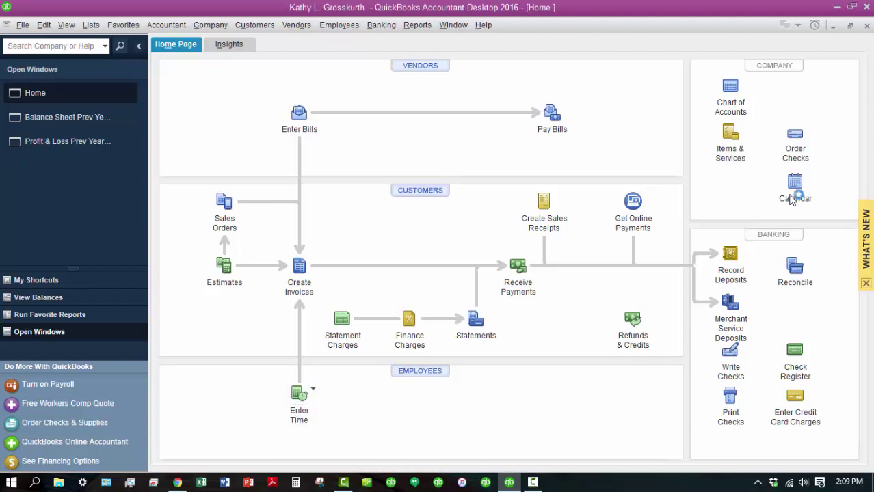